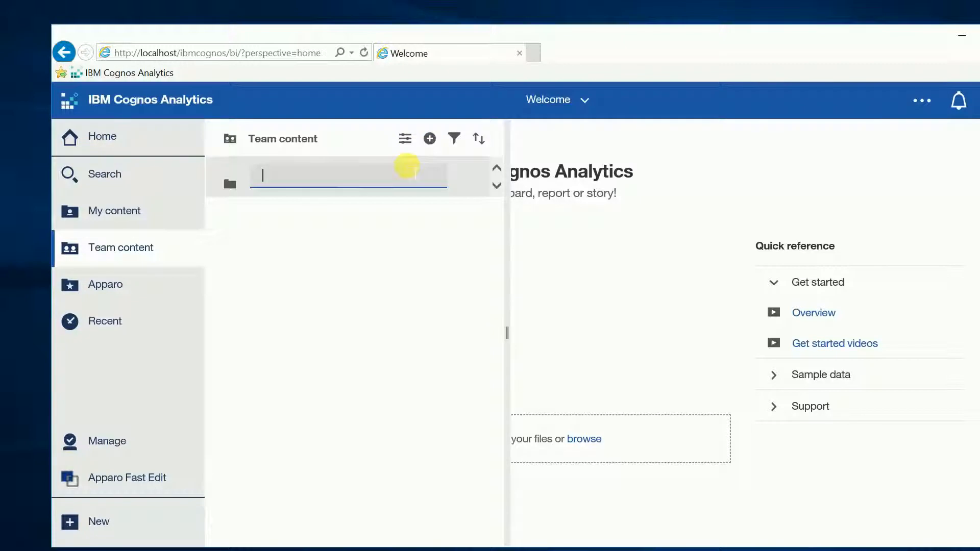
Name the new folder in Team content Apparo and dismiss the notification
text(Apparo)
key(Return)
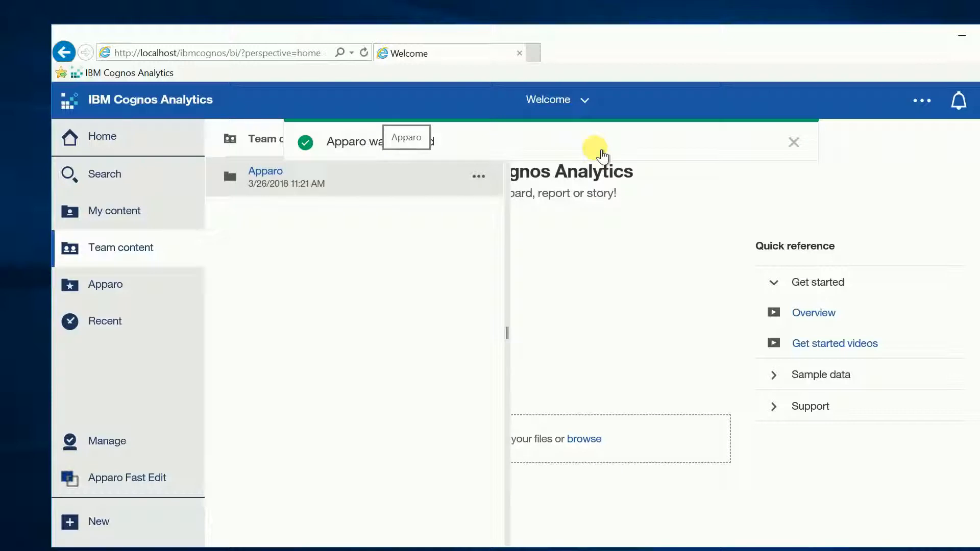
click(793, 142)
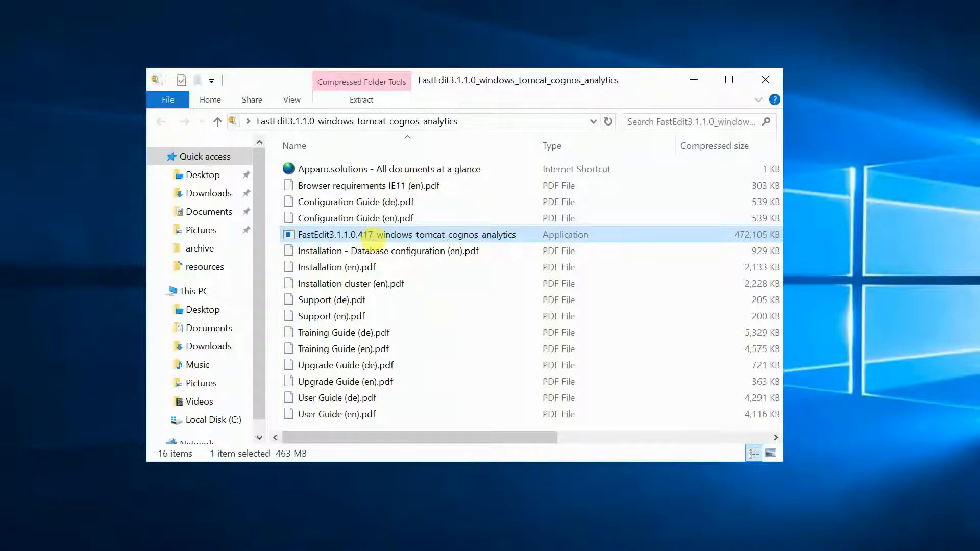
Launch the FastEdit3.1.1.0.417_windows_tomcat_cognos_analytics installer from the archive and close the archive window
double_click(403, 235)
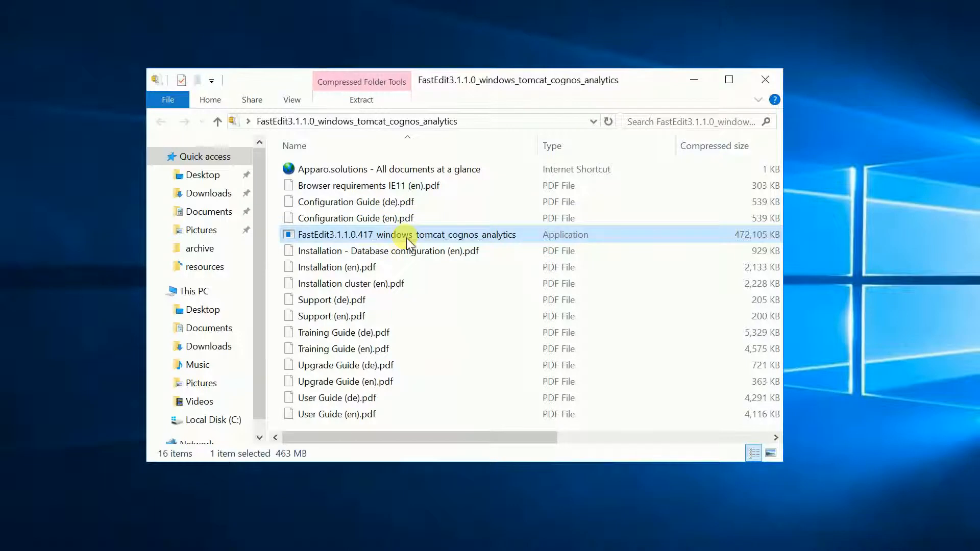
click(540, 303)
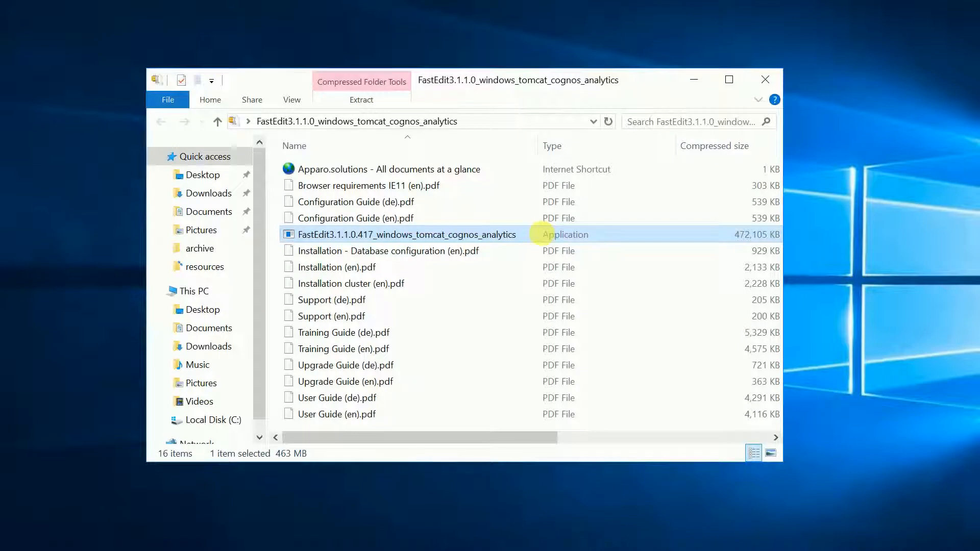
click(761, 80)
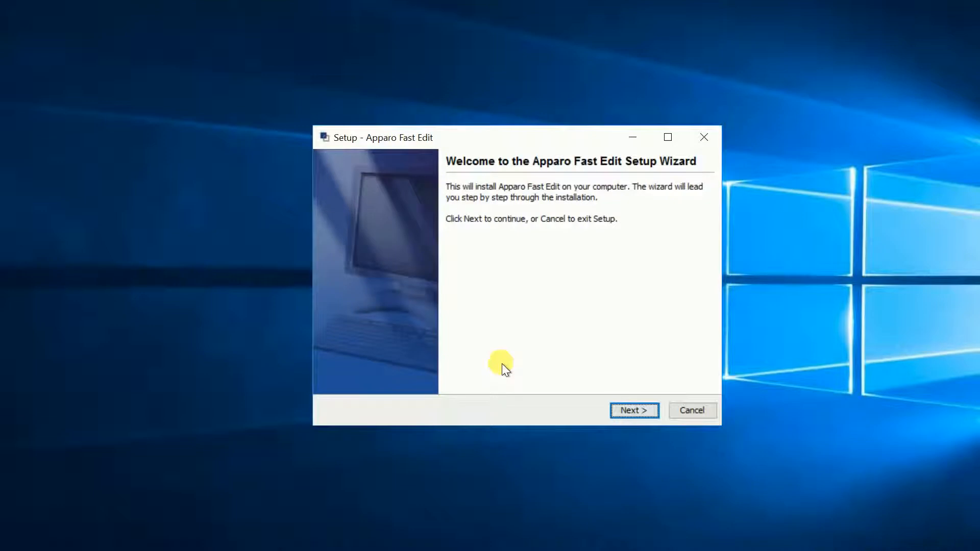
Accept the license agreement in the setup wizard and choose the Single Instance architecture
click(631, 408)
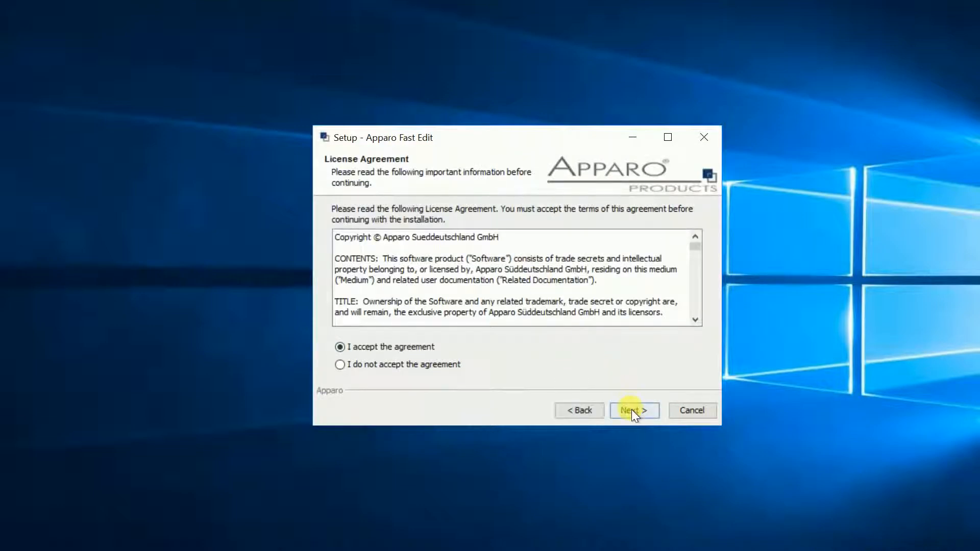
click(632, 410)
click(343, 255)
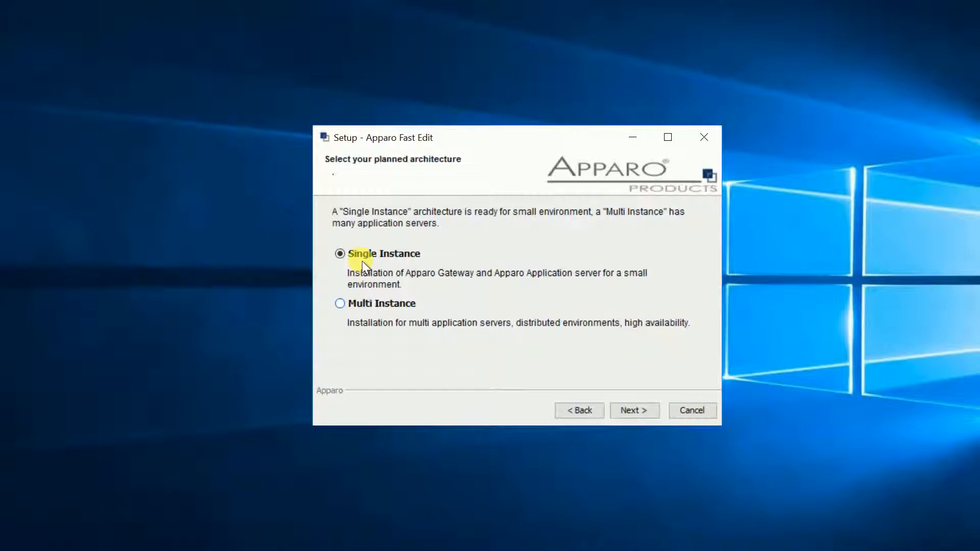
click(624, 411)
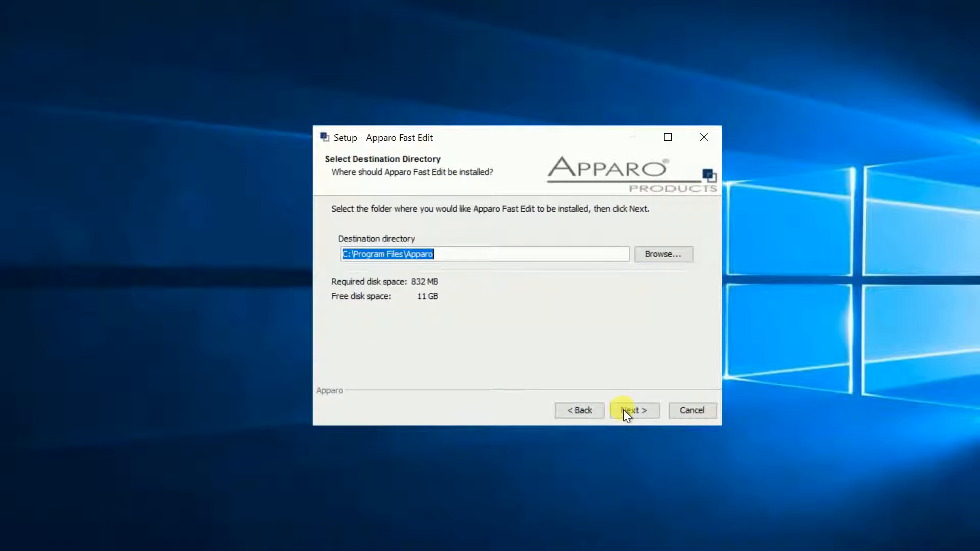
Install into C:\Program Files\Apparo with the Start Menu folder Apparo, and finish setup by starting Apparo Configuration Manager
click(623, 410)
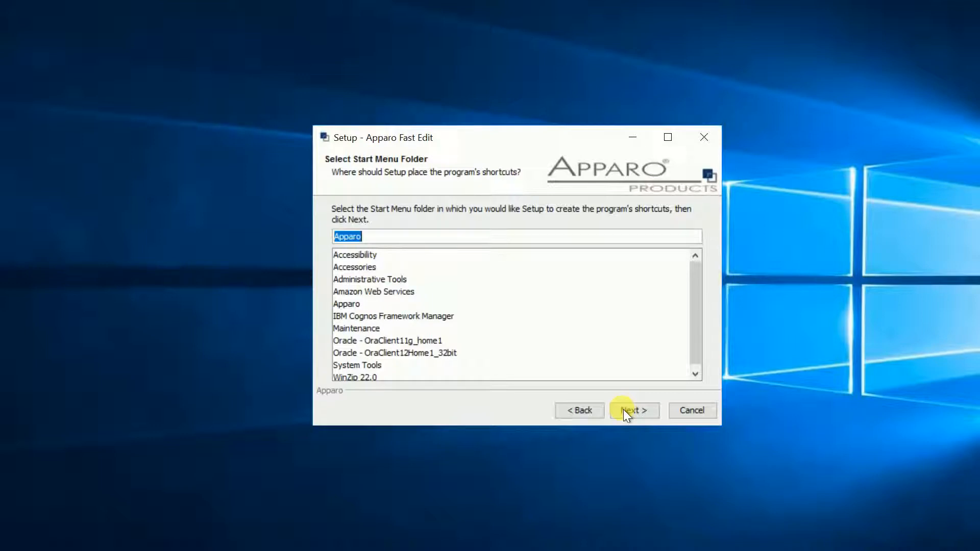
click(623, 409)
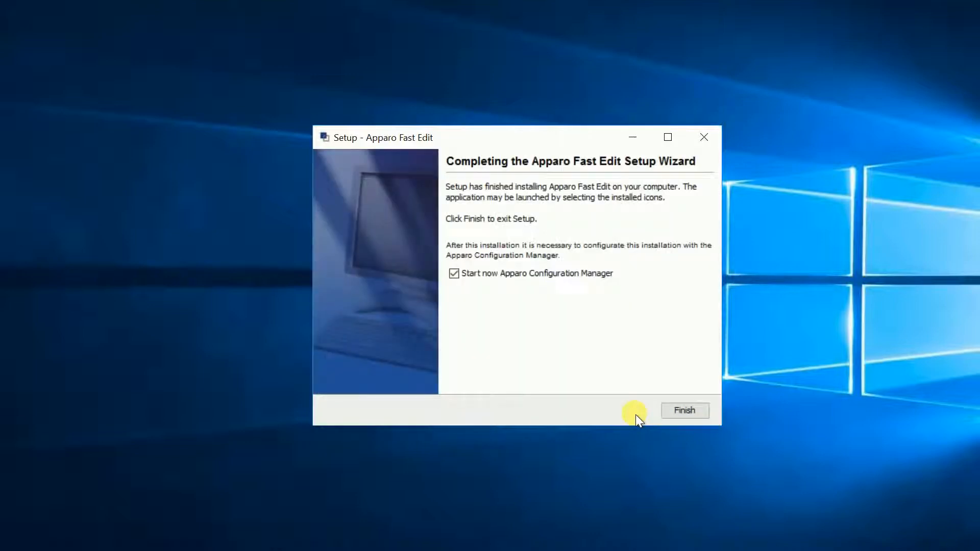
click(692, 415)
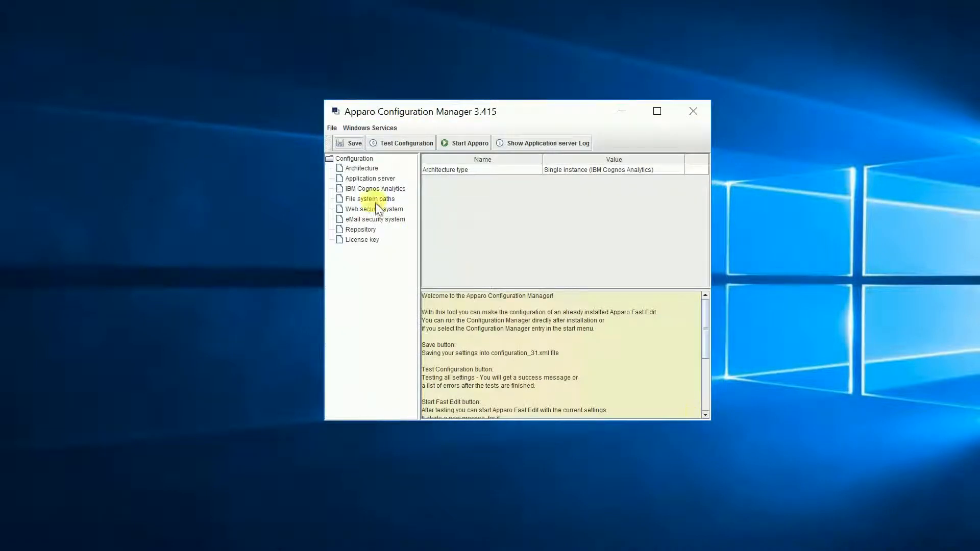
Review the architecture, application server, IBM Cognos Analytics, file system paths, web security and repository settings
click(354, 168)
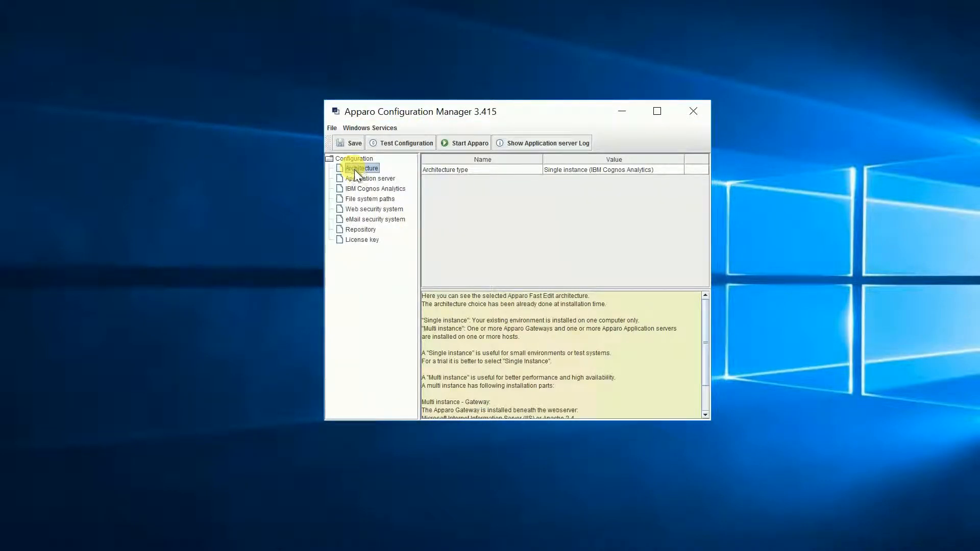
click(364, 182)
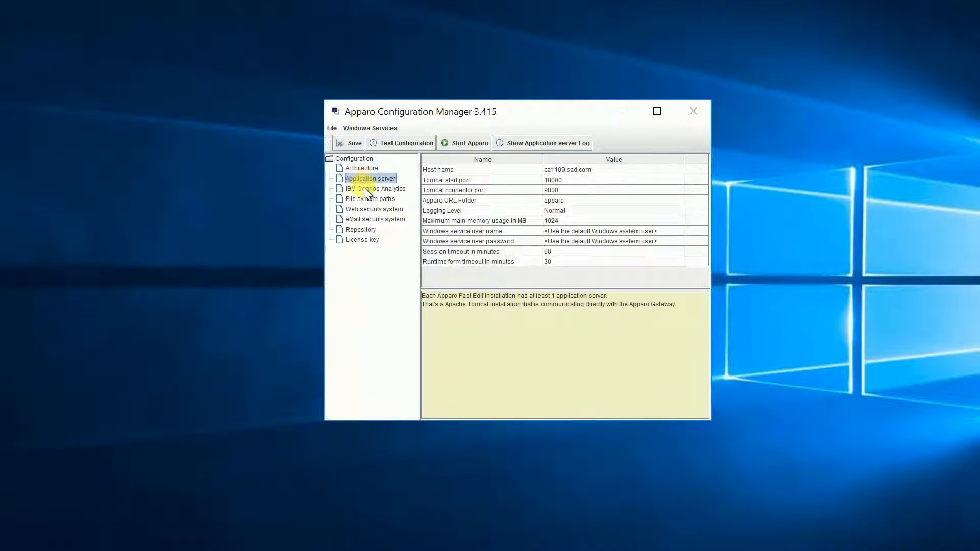
click(365, 190)
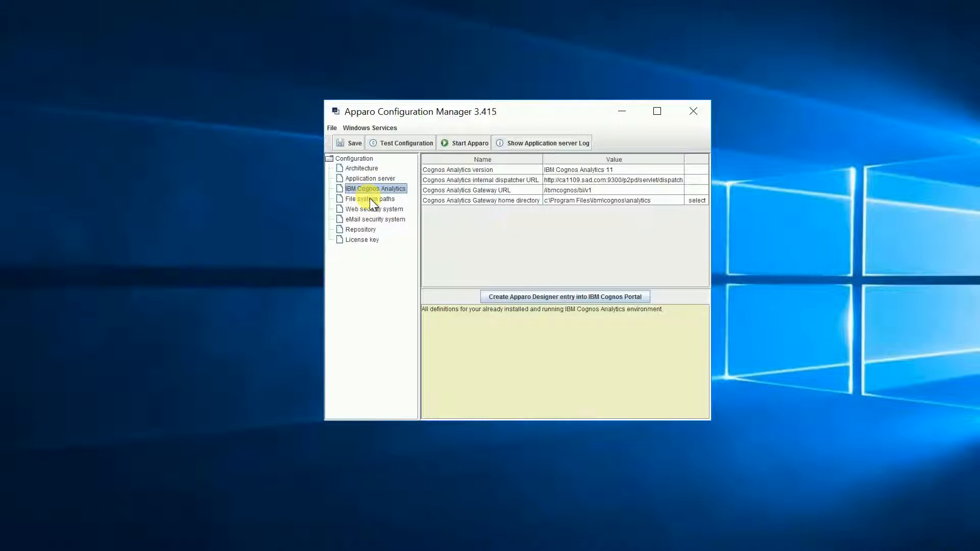
click(371, 202)
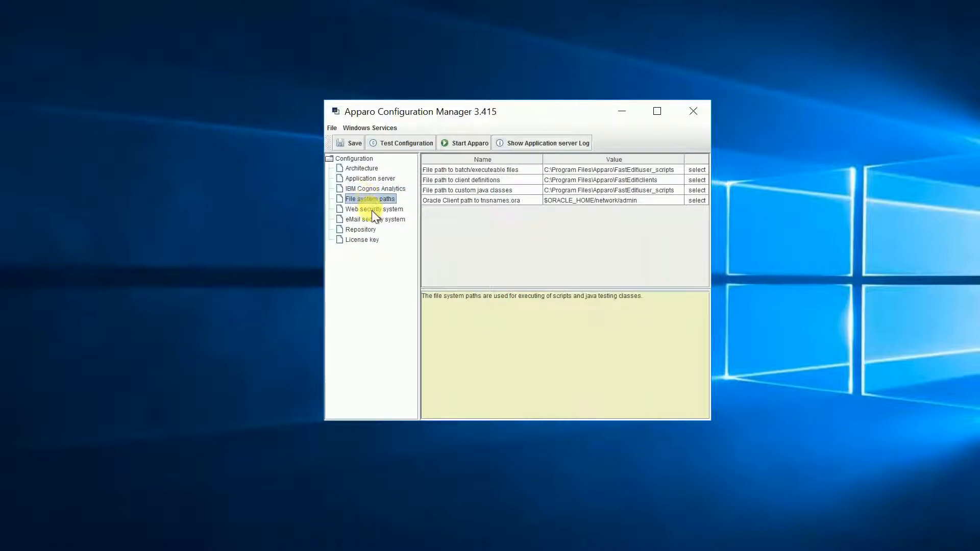
click(373, 209)
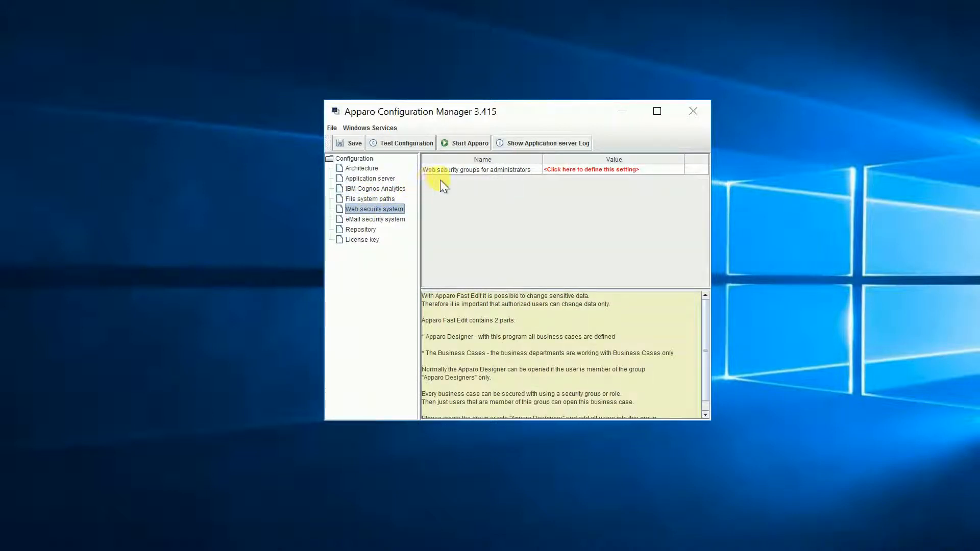
click(428, 172)
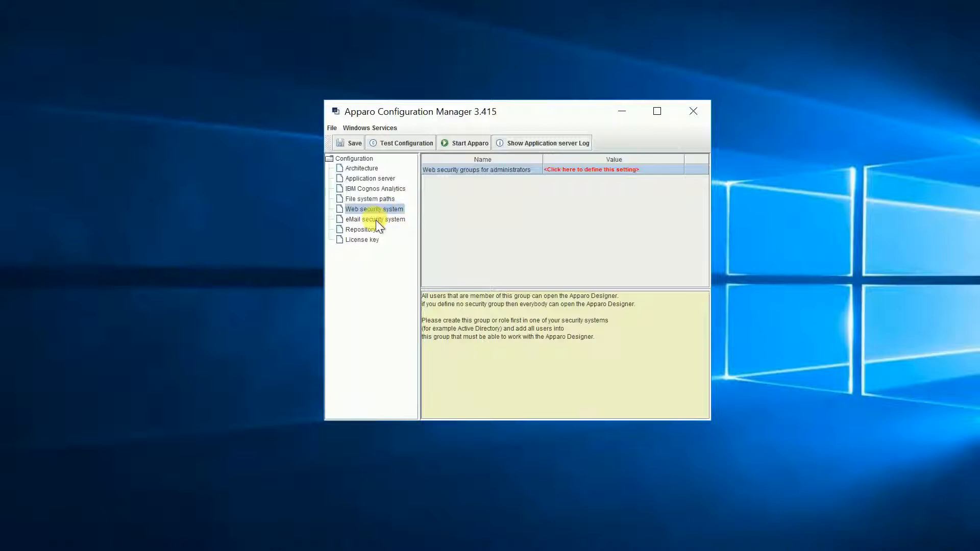
click(364, 229)
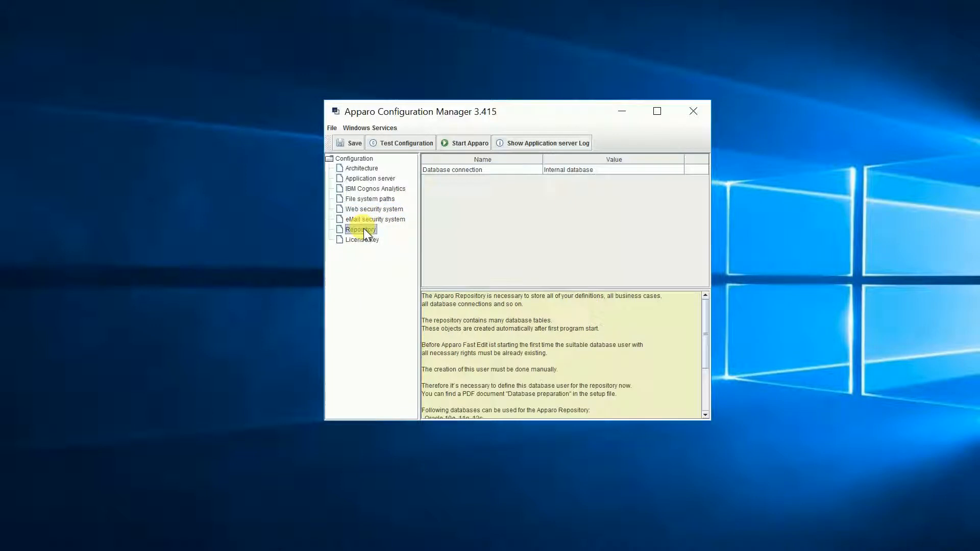
click(559, 169)
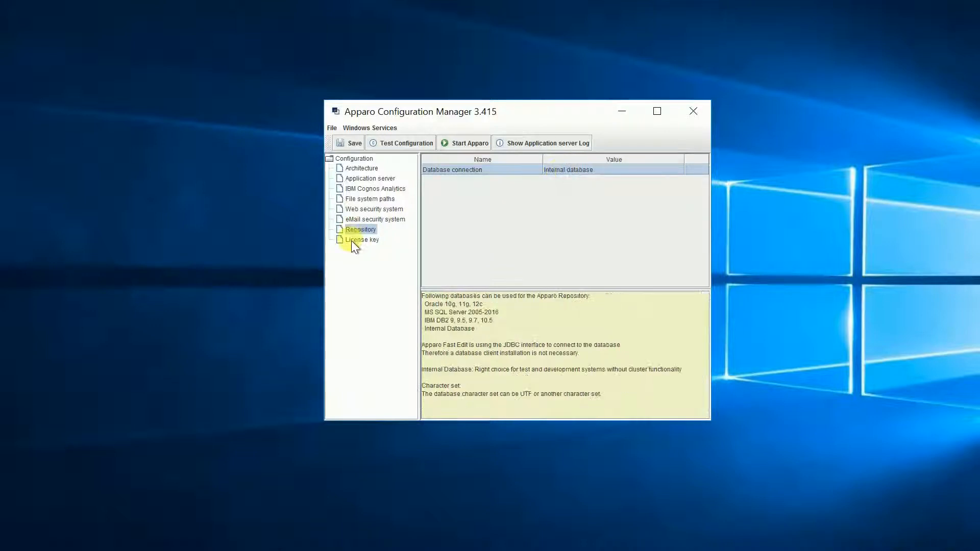
Paste the license key into the License key setting and test the configuration
click(352, 241)
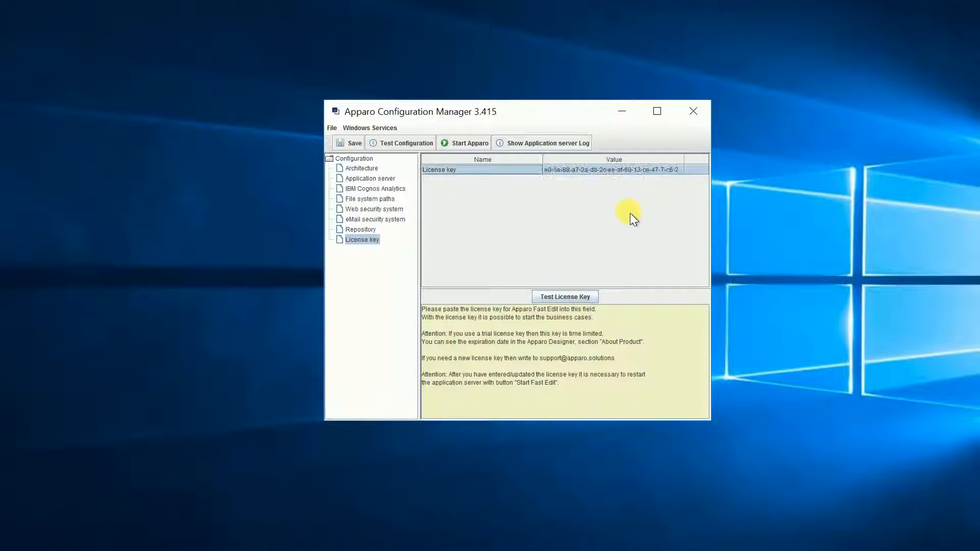
click(398, 147)
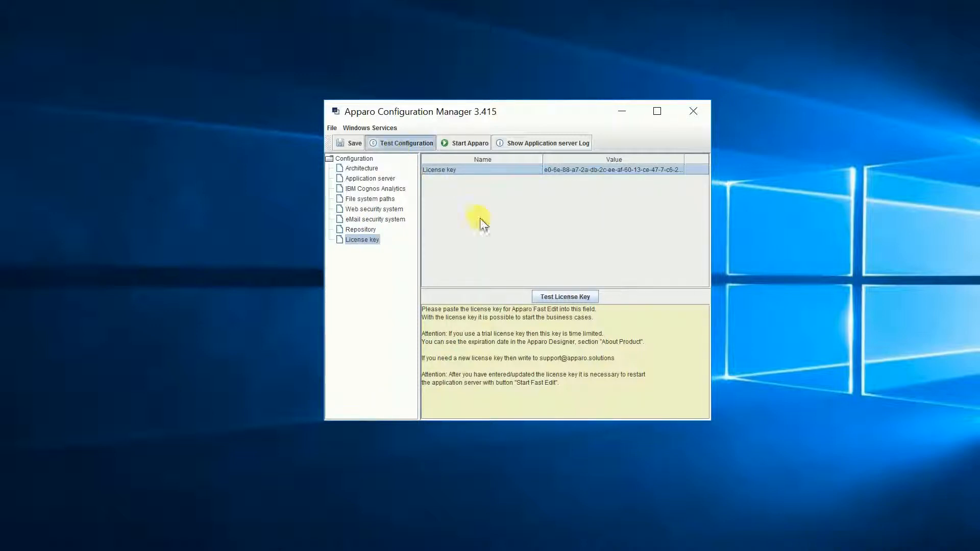
click(518, 290)
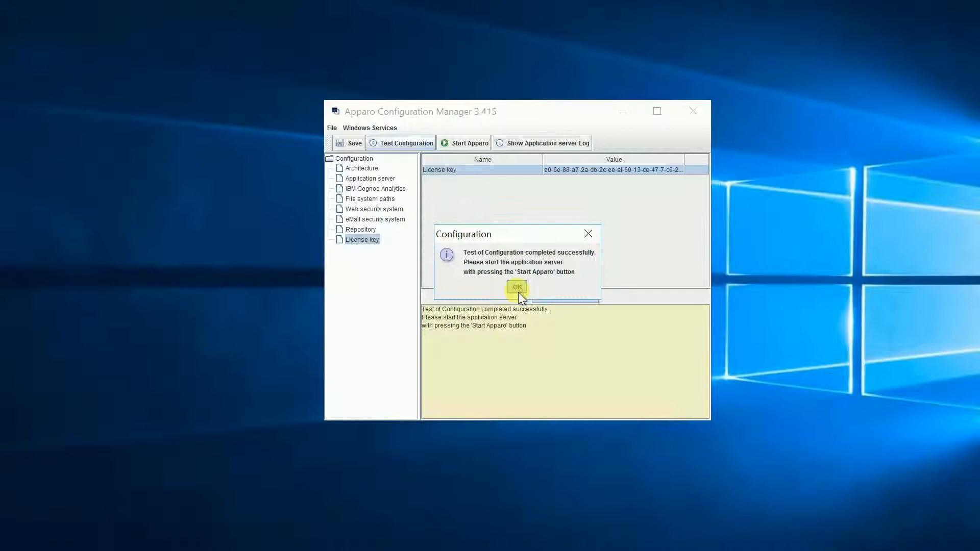
Start the Apparo application server with the saved configuration
click(461, 147)
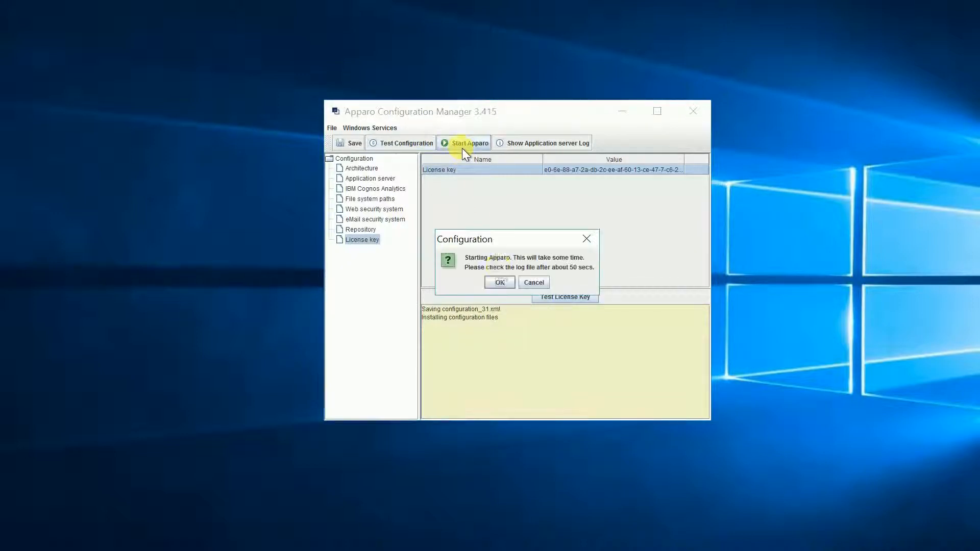
click(499, 282)
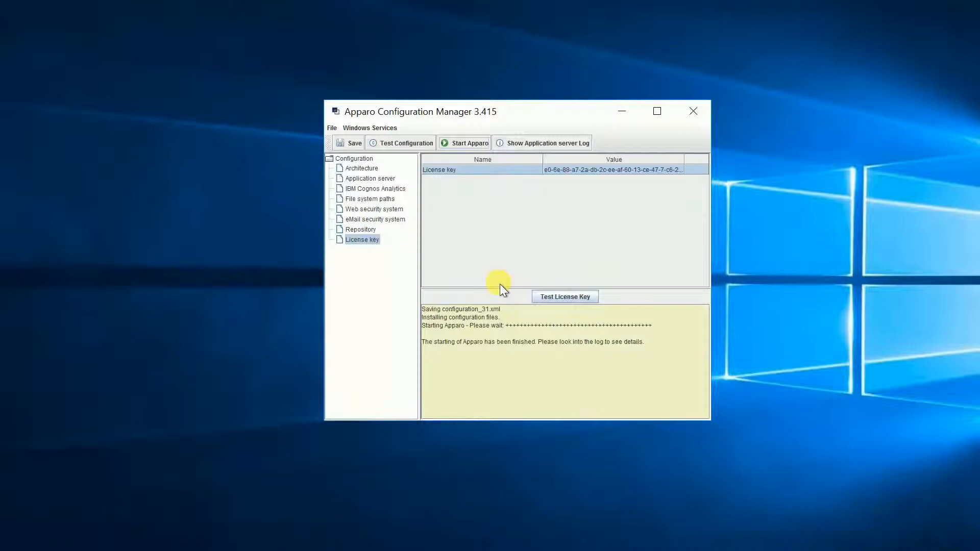
Begin creating an Apparo Designer portal entry, signing in with namespace ID AD, login Administrator and the account password
click(376, 188)
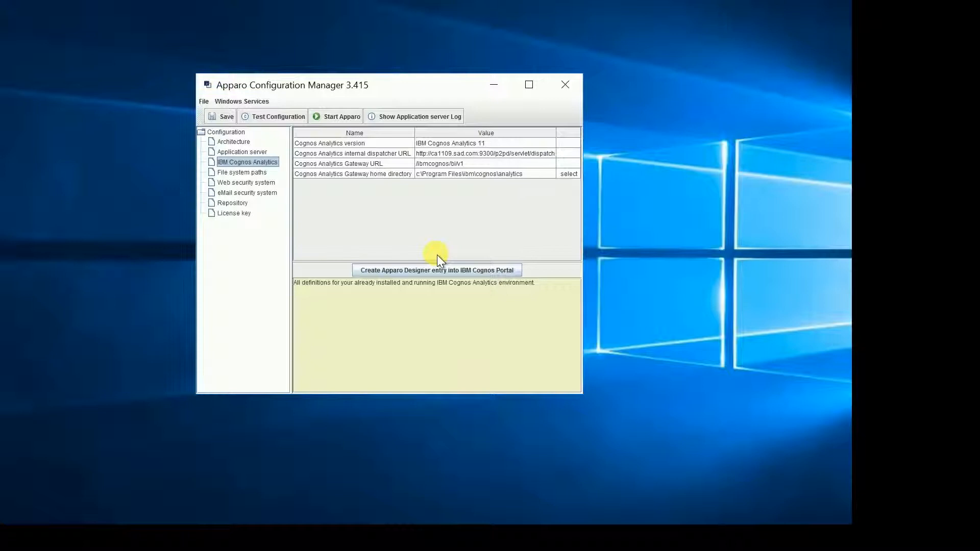
click(433, 269)
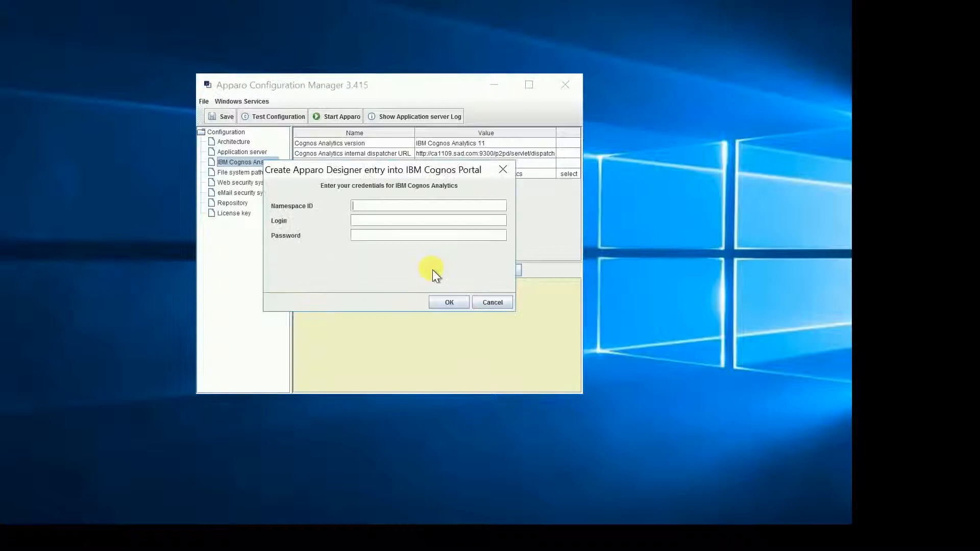
text(AD)
key(Tab)
text(Administrator)
key(Tab)
text(***)
text(••••••••••••)
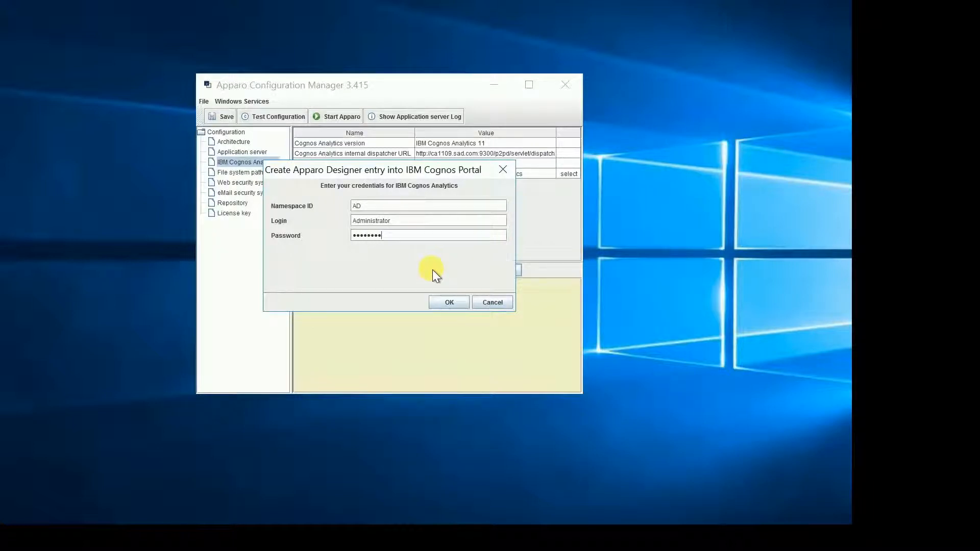
click(449, 302)
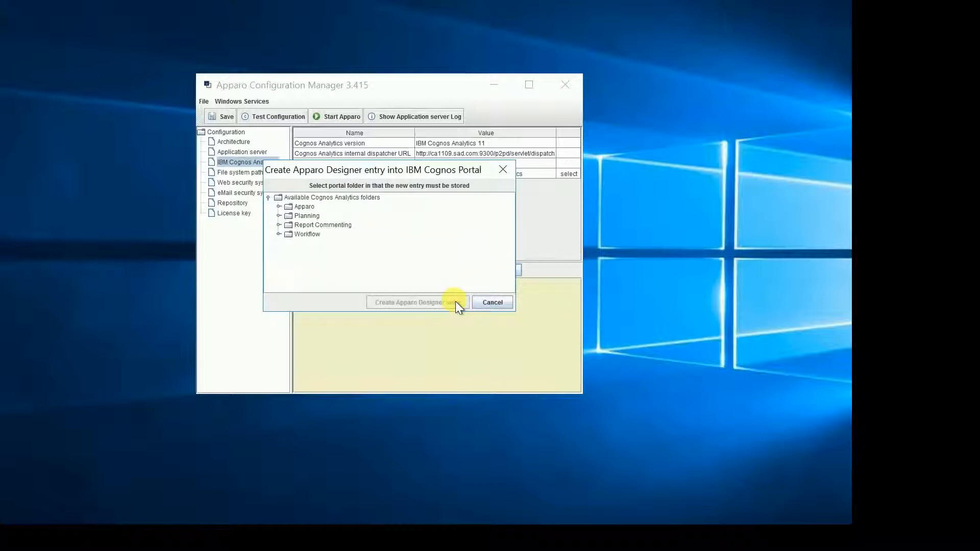
Create the Apparo Designer entry in the Apparo folder of the Cognos portal
click(305, 206)
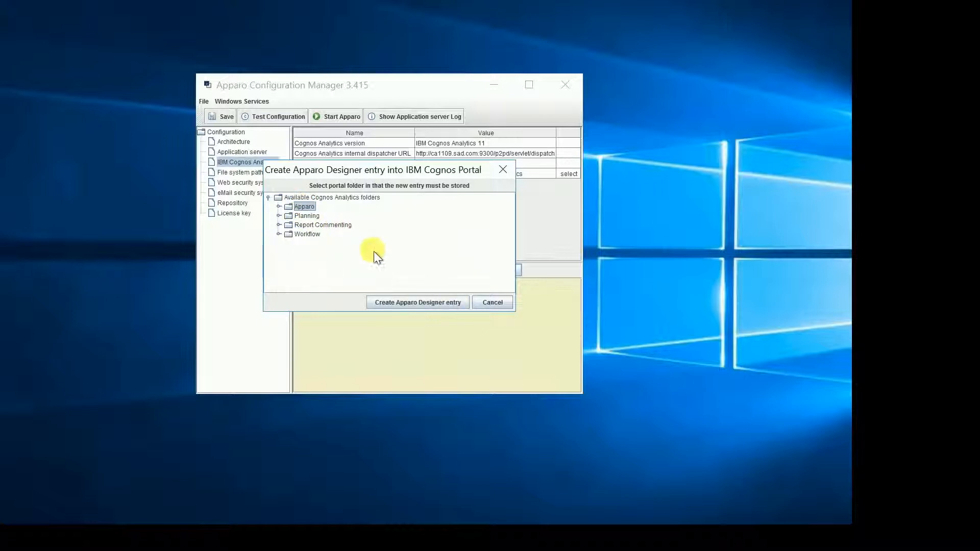
click(408, 302)
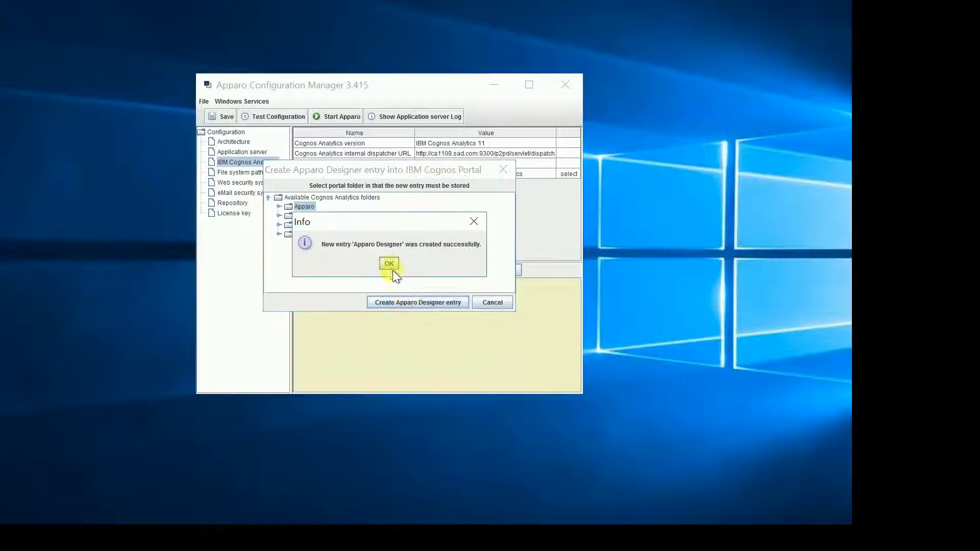
click(389, 264)
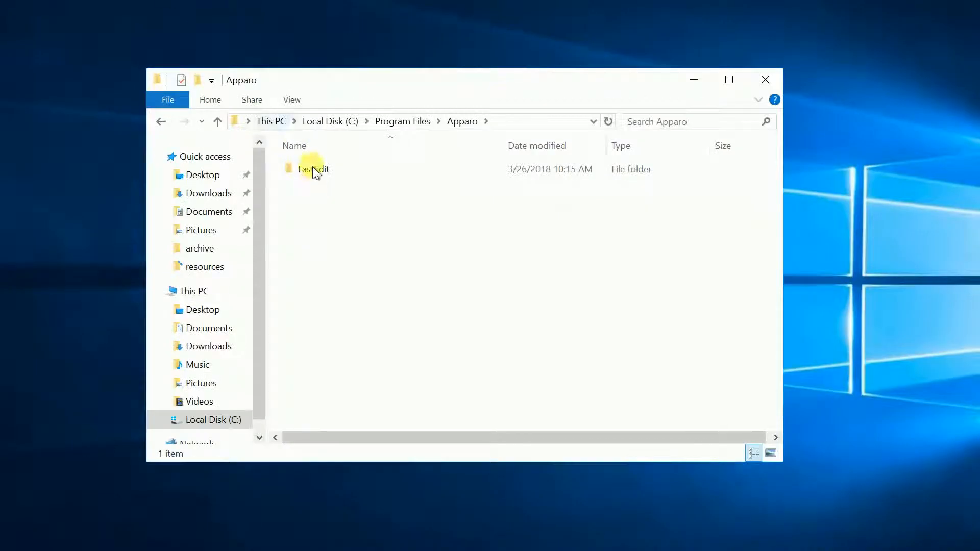
Run the MakeConfigurationIIS batch file from C:\Program Files\Apparo\FastEdit\cm with administrator rights
click(313, 173)
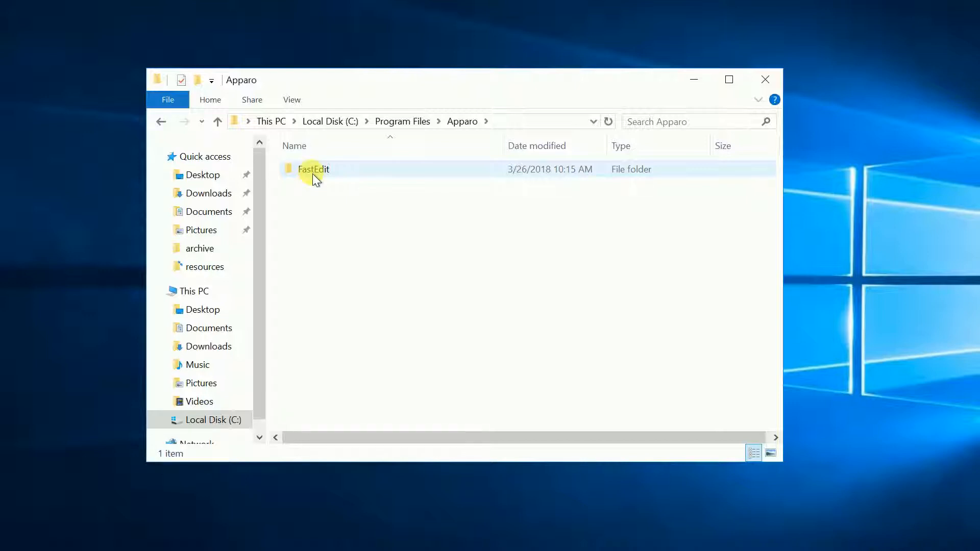
double_click(312, 171)
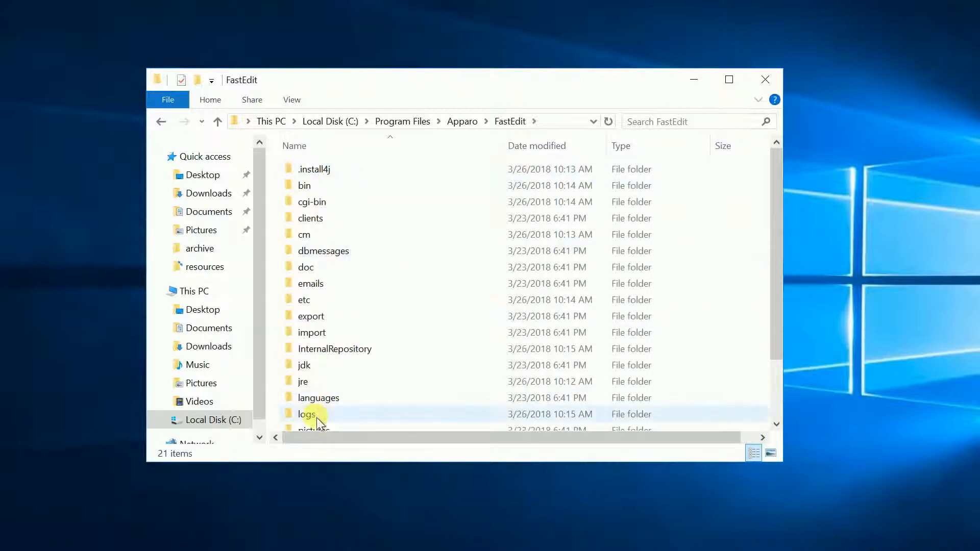
scroll(317, 379, down, 1)
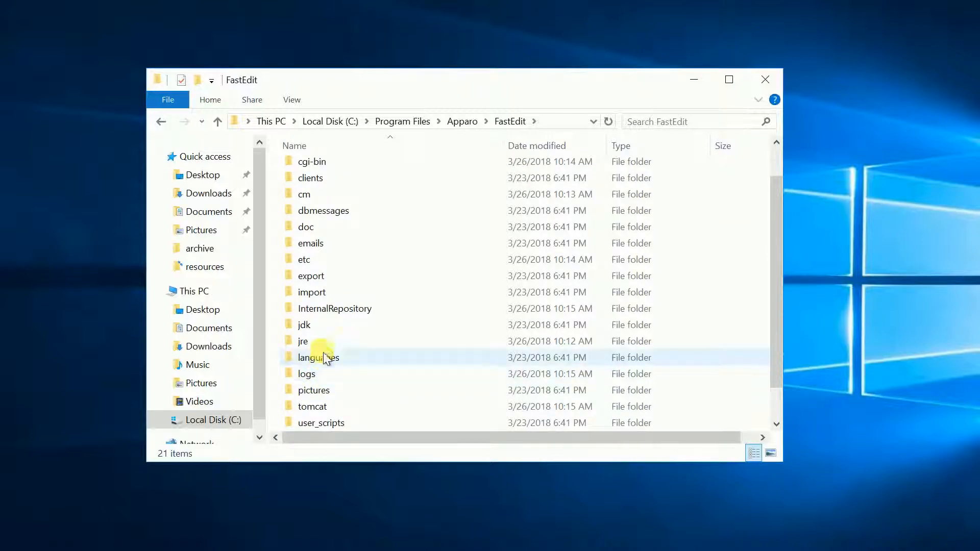
double_click(307, 195)
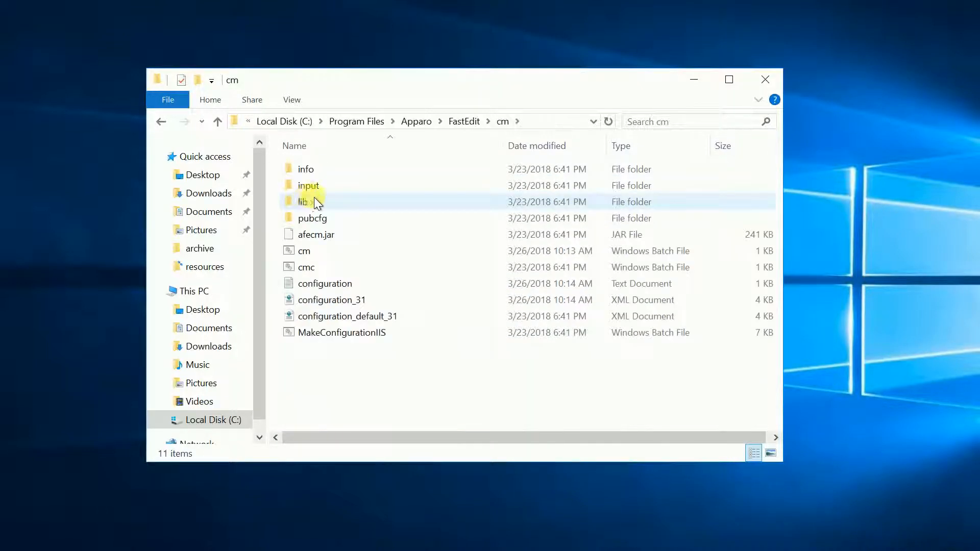
right_click(335, 332)
click(380, 394)
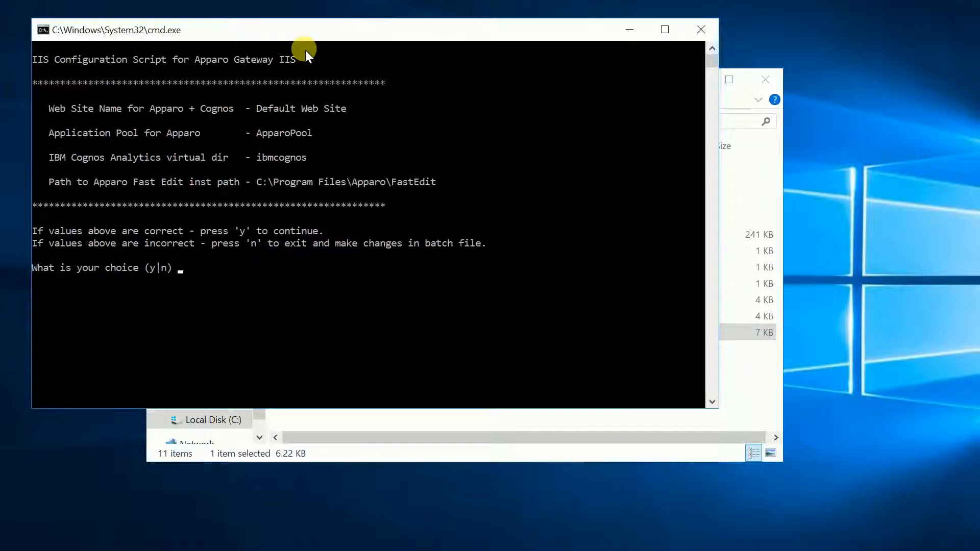
Accept the listed IIS gateway values with Y and run the Apparo IIS configuration script
drag(289, 39, 306, 51)
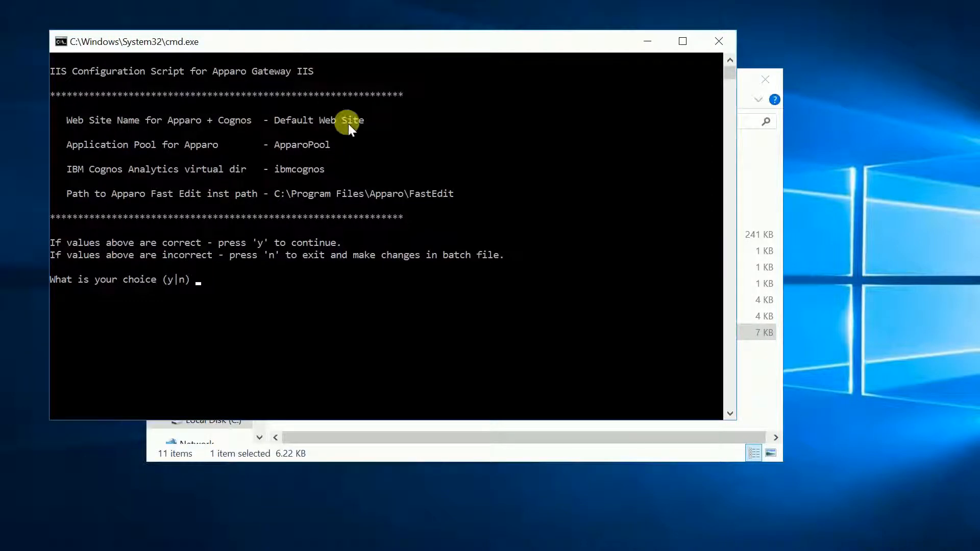
text(Y)
key(Return)
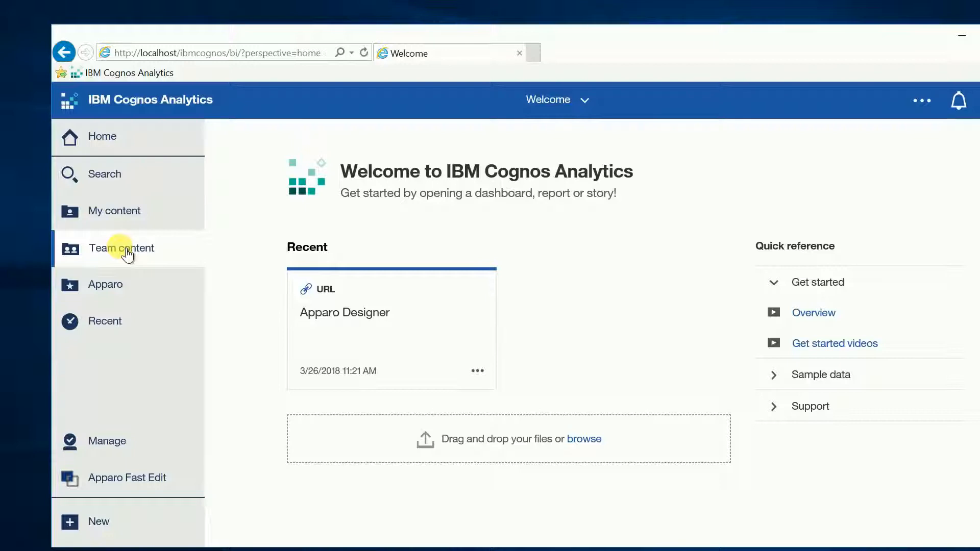
Switch to IBM Cognos Analytics and launch Apparo Designer from the Apparo folder in Team content
click(128, 253)
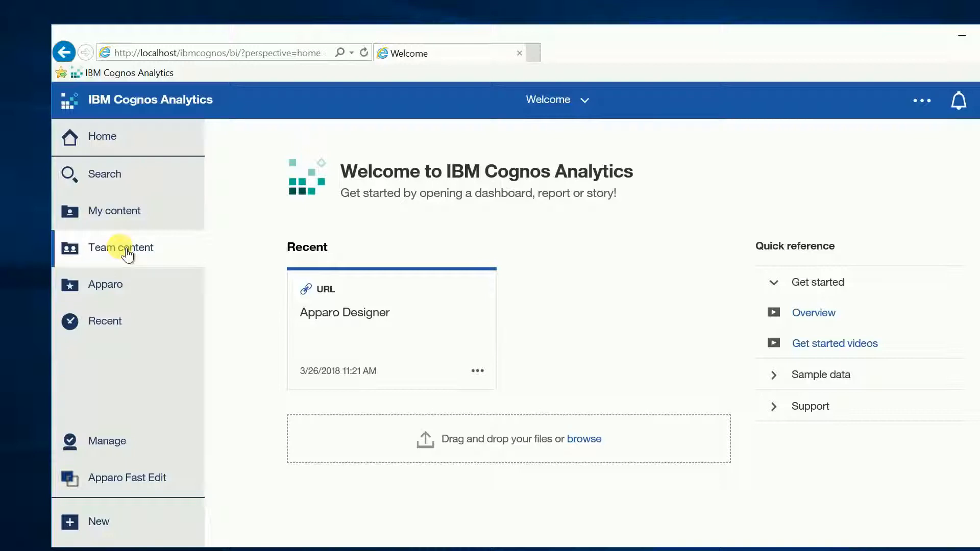
click(271, 176)
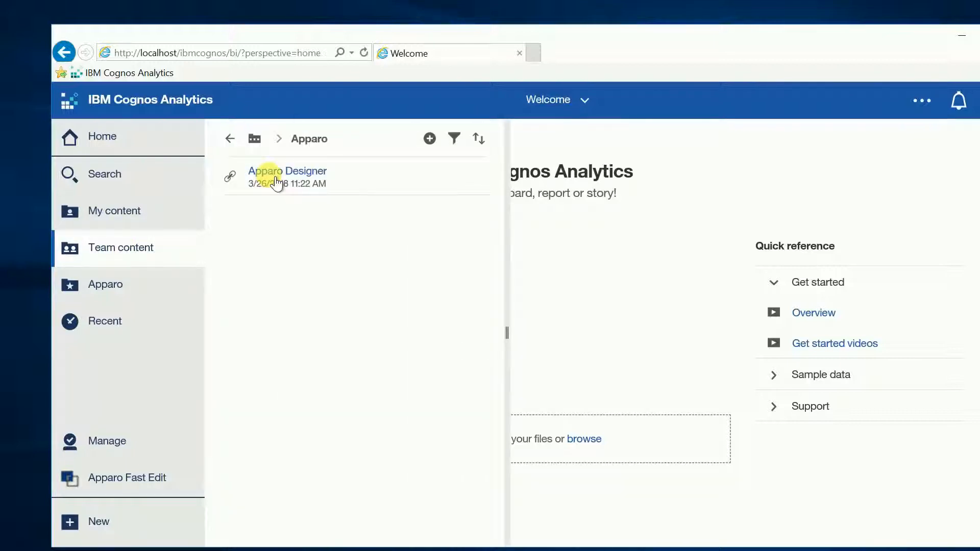
click(272, 174)
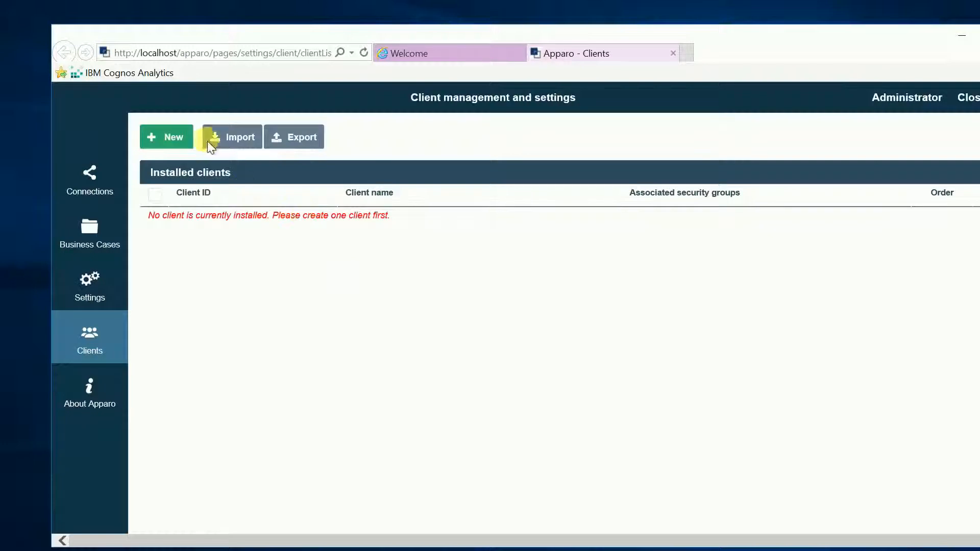
Create a new Apparo client with identifier Demo and client name Demo
click(182, 135)
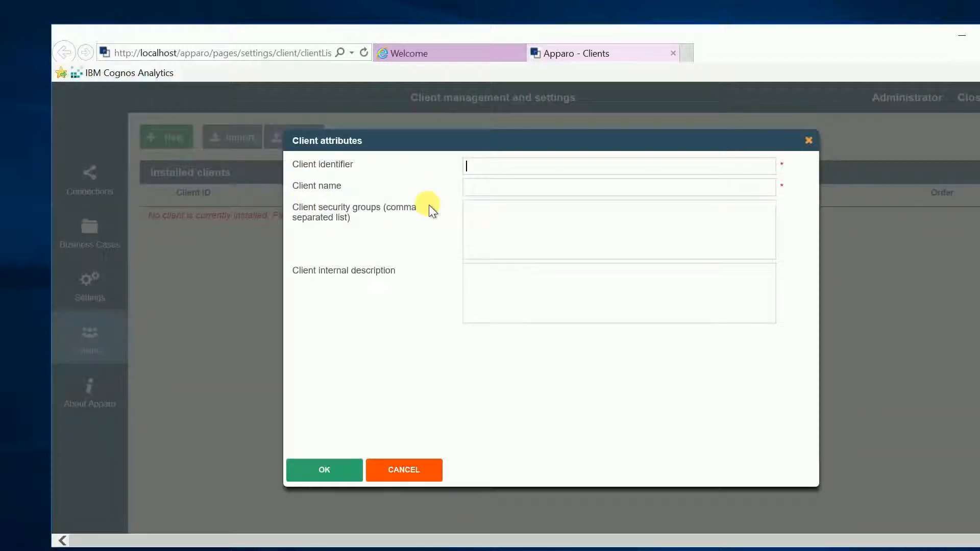
text(Demo)
key(Tab)
text(Demo)
click(334, 467)
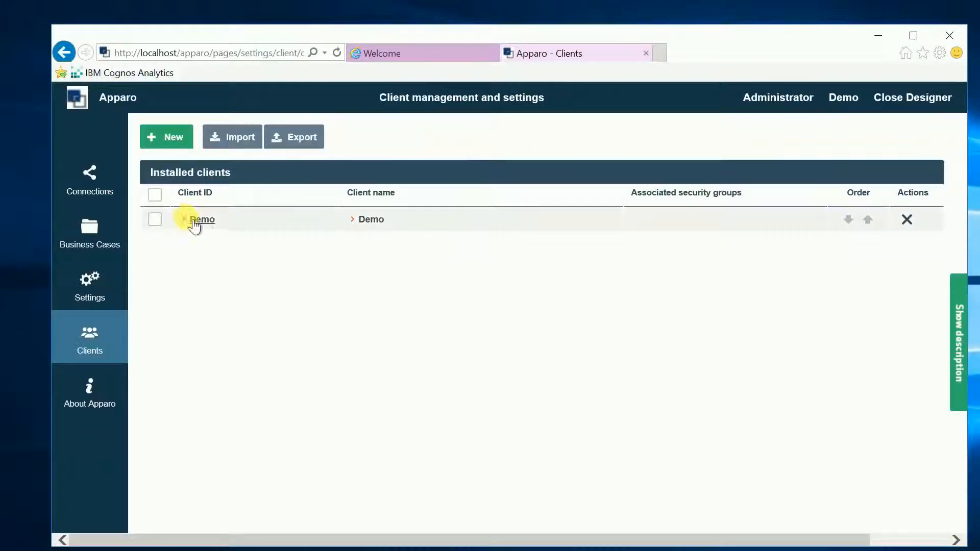
Open the Demo client's settings, look over the general options and bring up its language settings
click(195, 220)
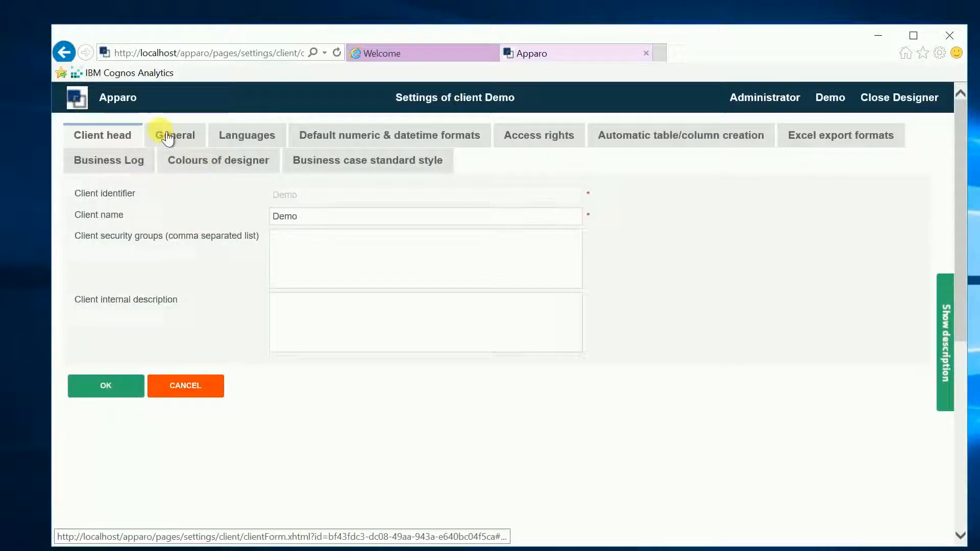
click(167, 137)
click(239, 137)
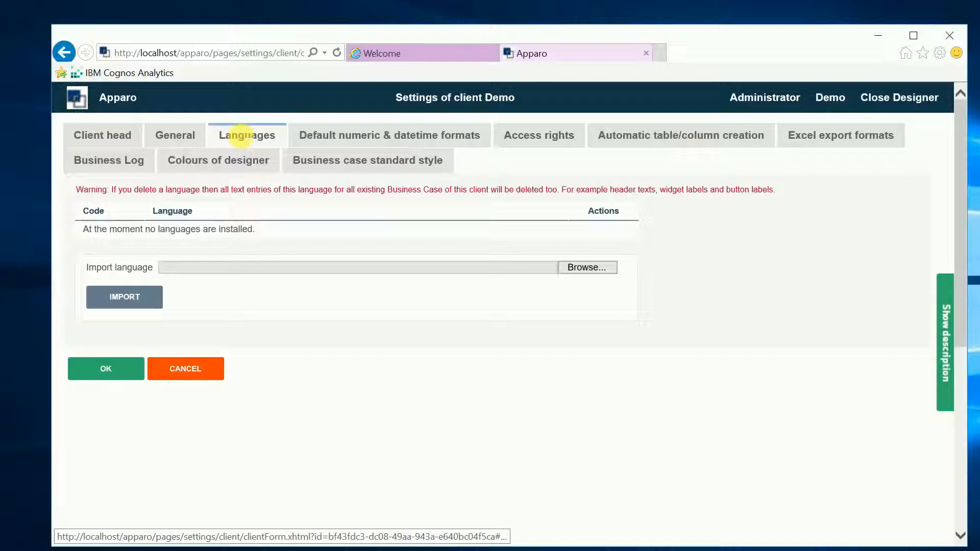
Import the client-english language file from C:\Program Files\Apparo\FastEdit\languages into the Demo client
click(584, 268)
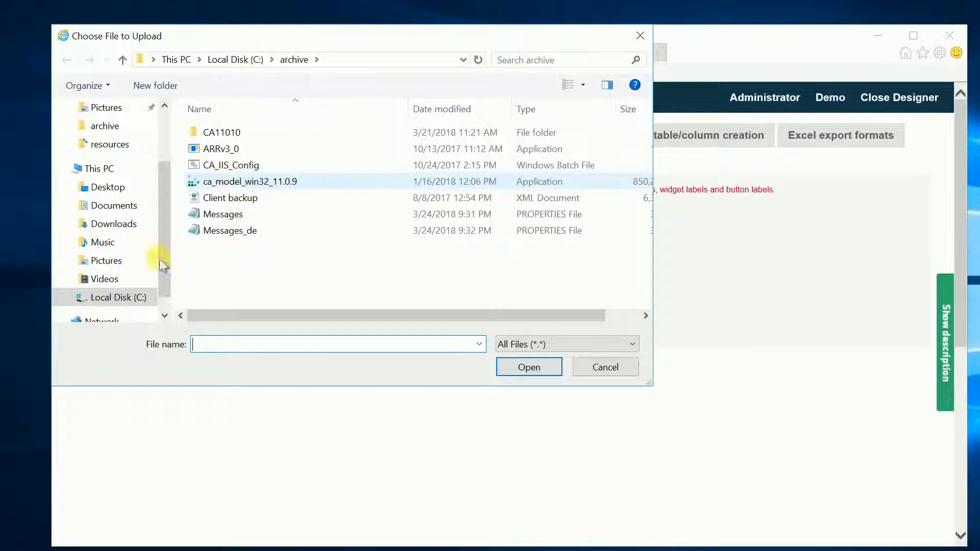
click(125, 297)
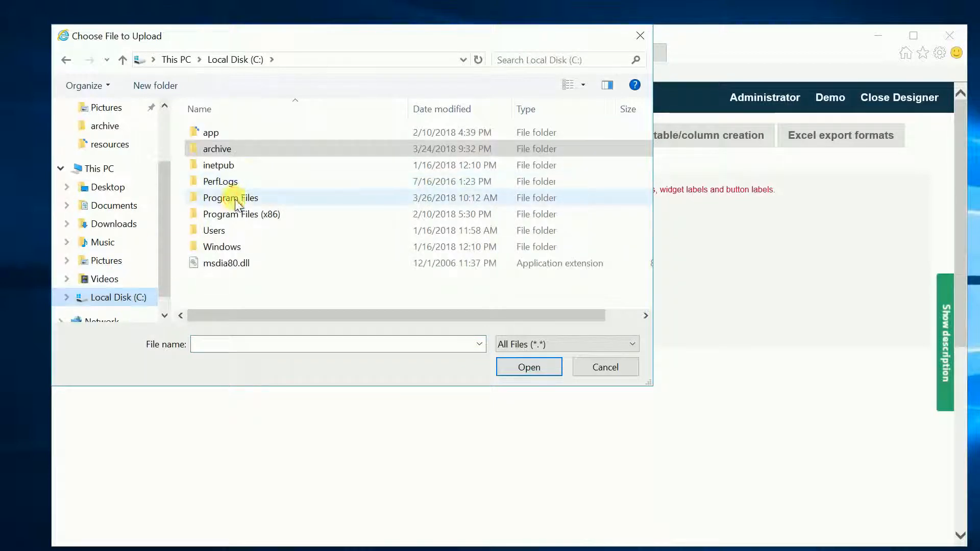
double_click(220, 197)
double_click(226, 149)
double_click(227, 143)
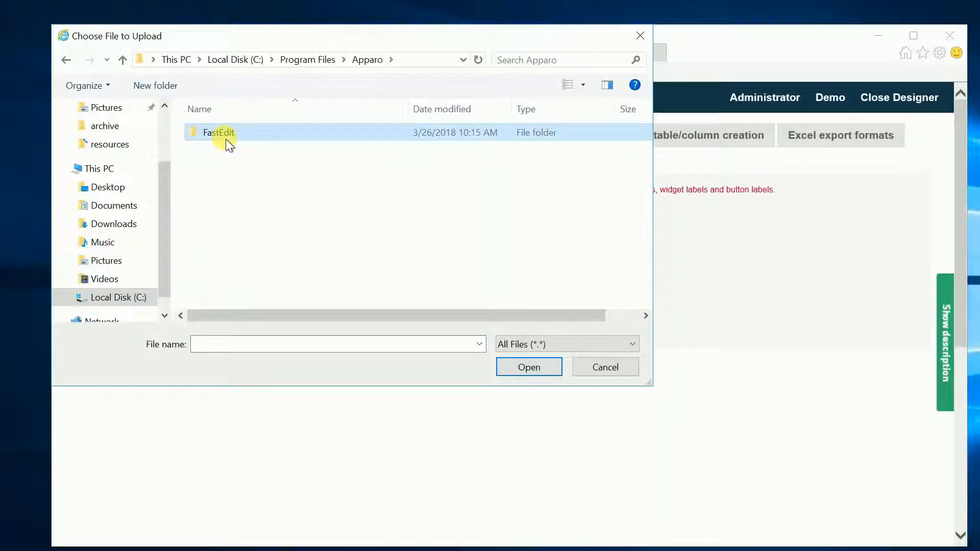
scroll(222, 214, down, 1)
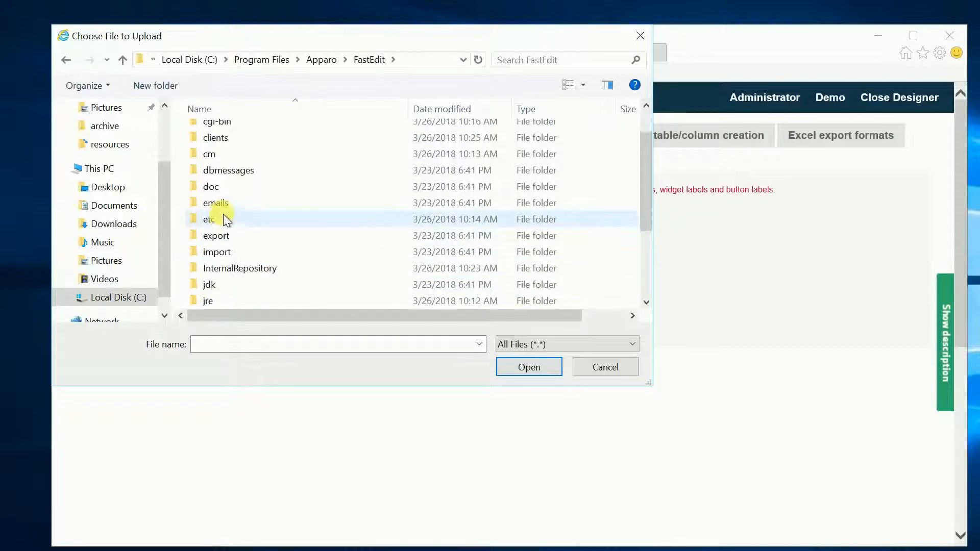
scroll(225, 259, down, 1)
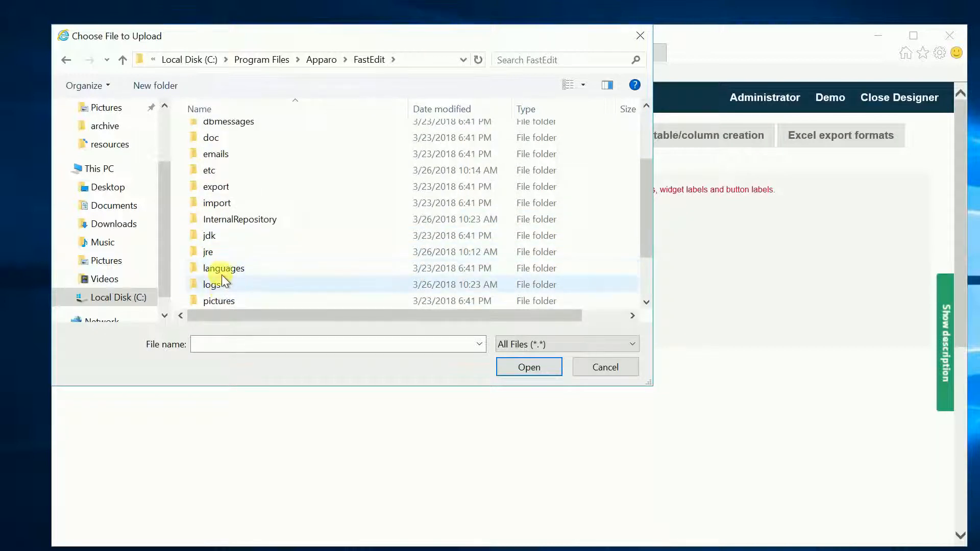
double_click(222, 269)
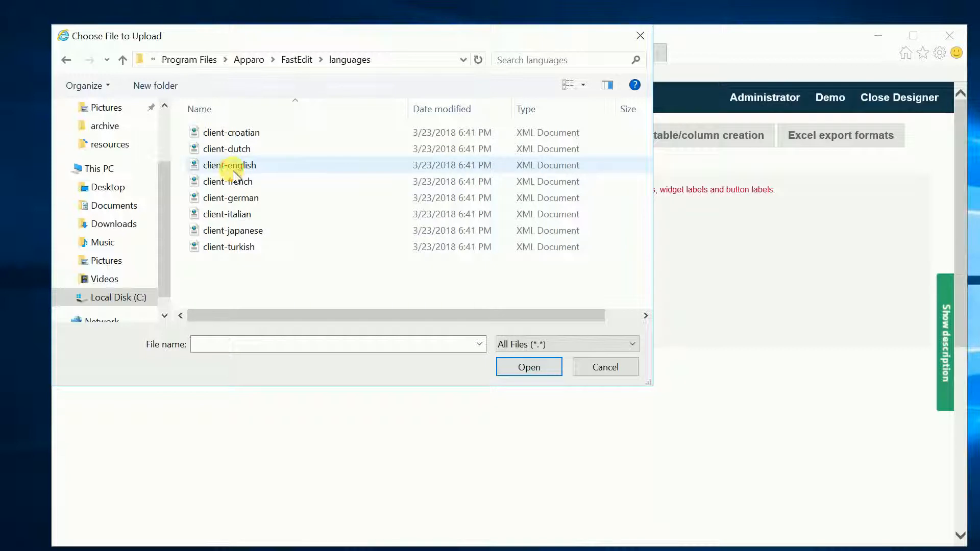
double_click(233, 171)
click(139, 300)
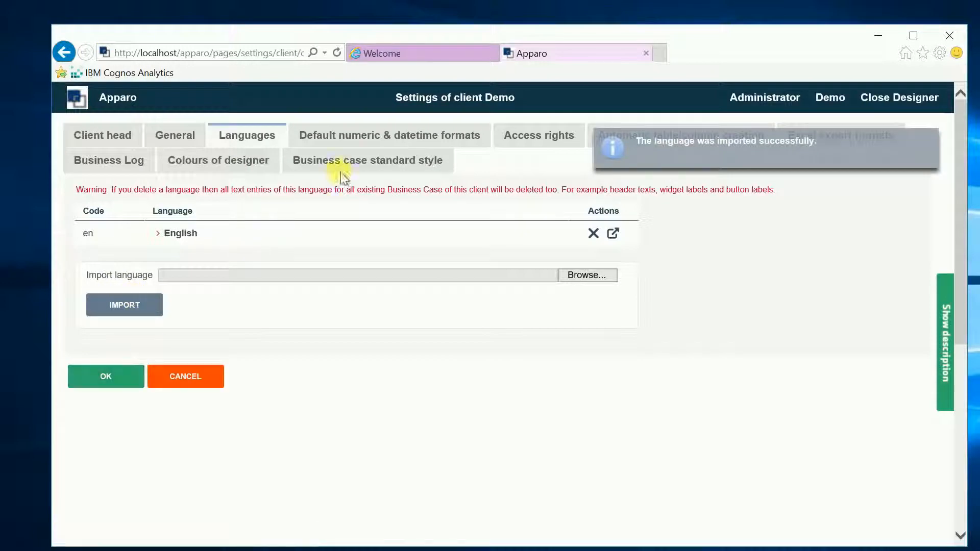
Review the Demo client's numeric and datetime formats, access rights, automatic table creation, Excel export formats, business log and designer colours
click(400, 136)
click(518, 136)
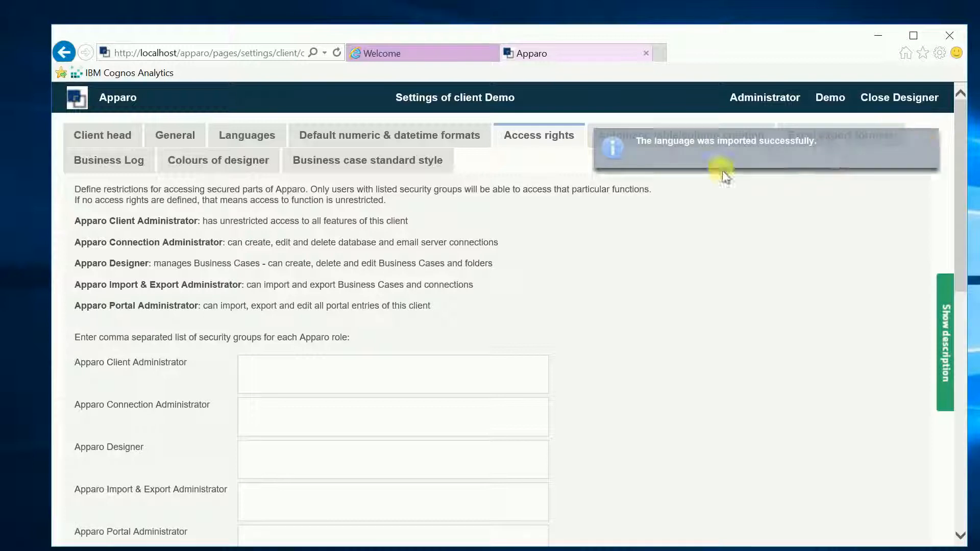
click(646, 136)
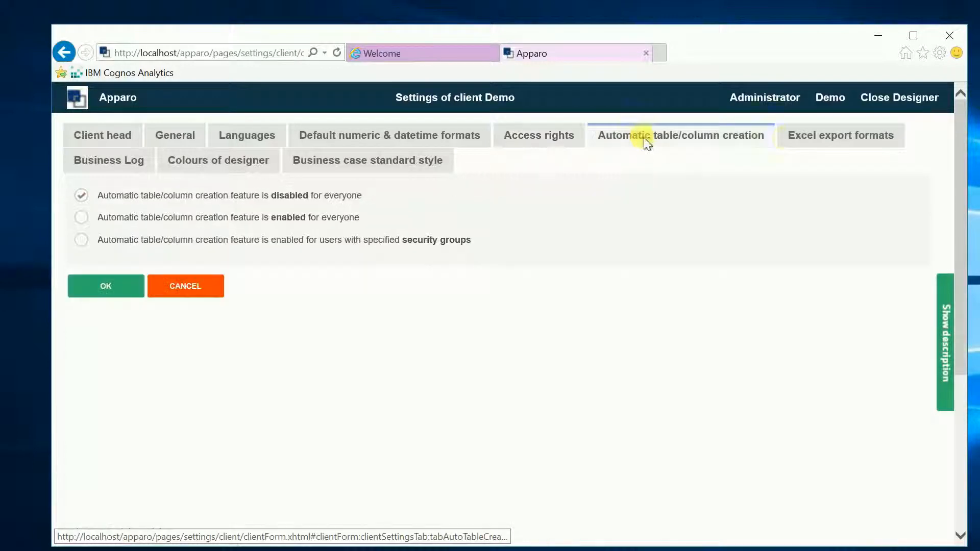
click(846, 139)
click(115, 171)
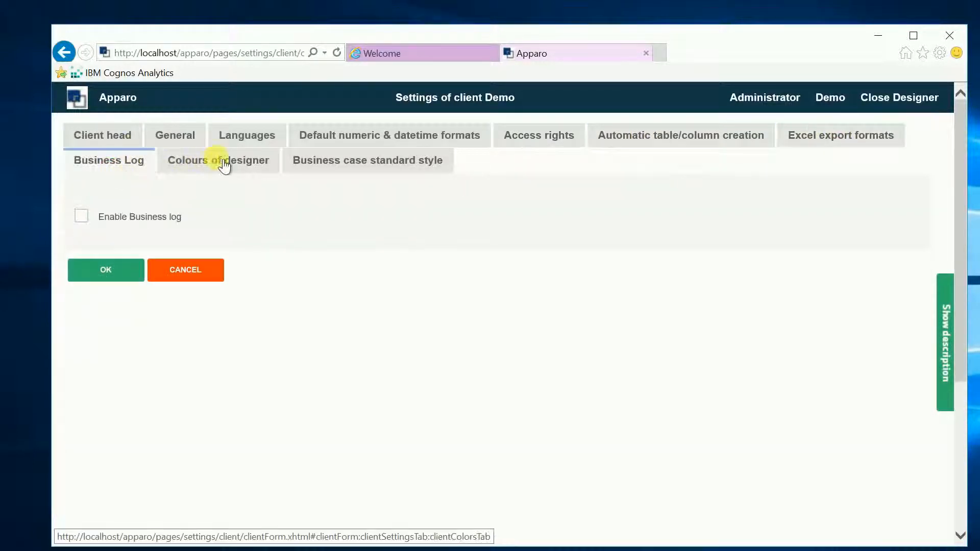
click(222, 162)
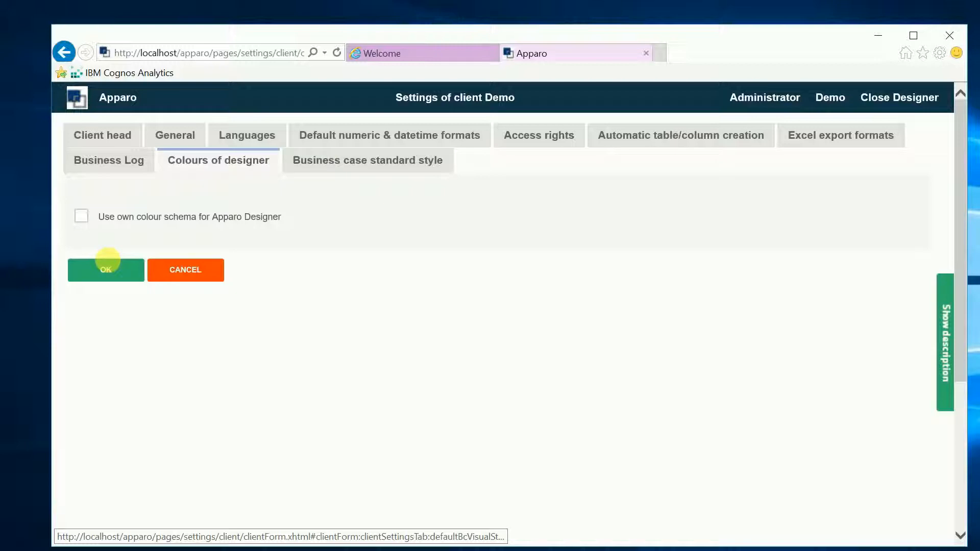
Save the Demo client's settings and open the Business Case list
click(109, 267)
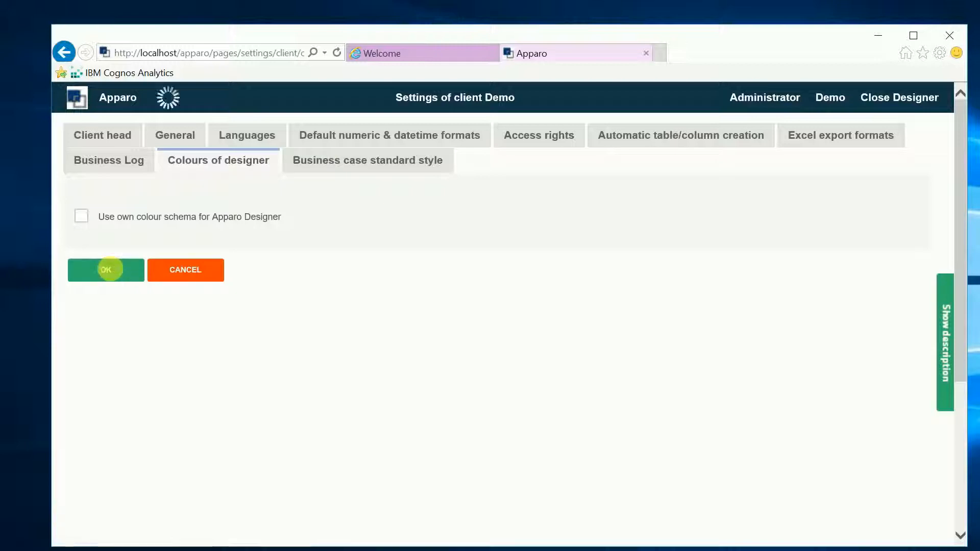
click(102, 225)
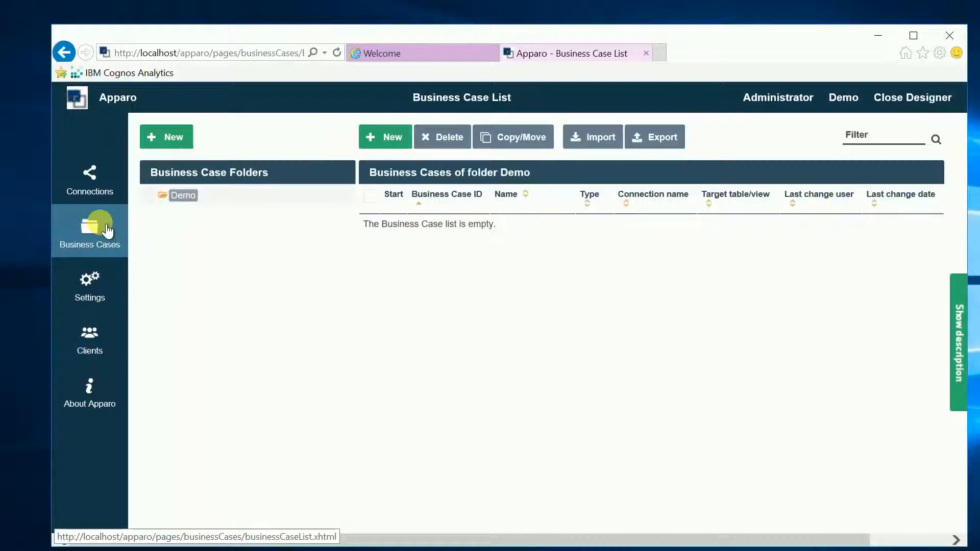